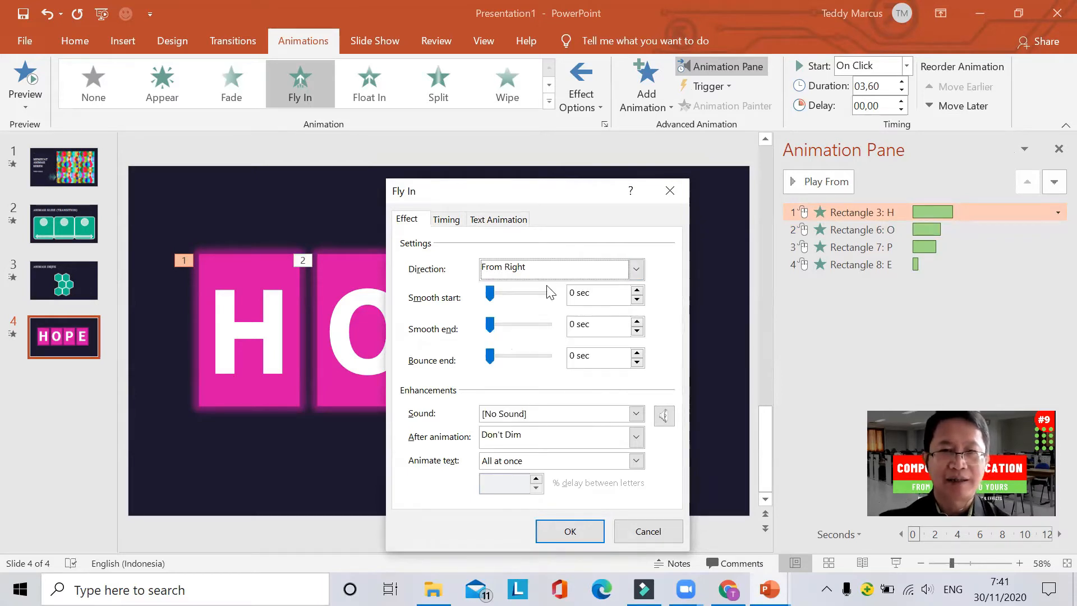
- Try a Smooth end of about 1,01 sec on letter H's Fly In effect, and return it to 0 sec
mouse_move(491, 293)
mouse_down()
mouse_move(509, 304)
mouse_move(489, 294)
mouse_up()
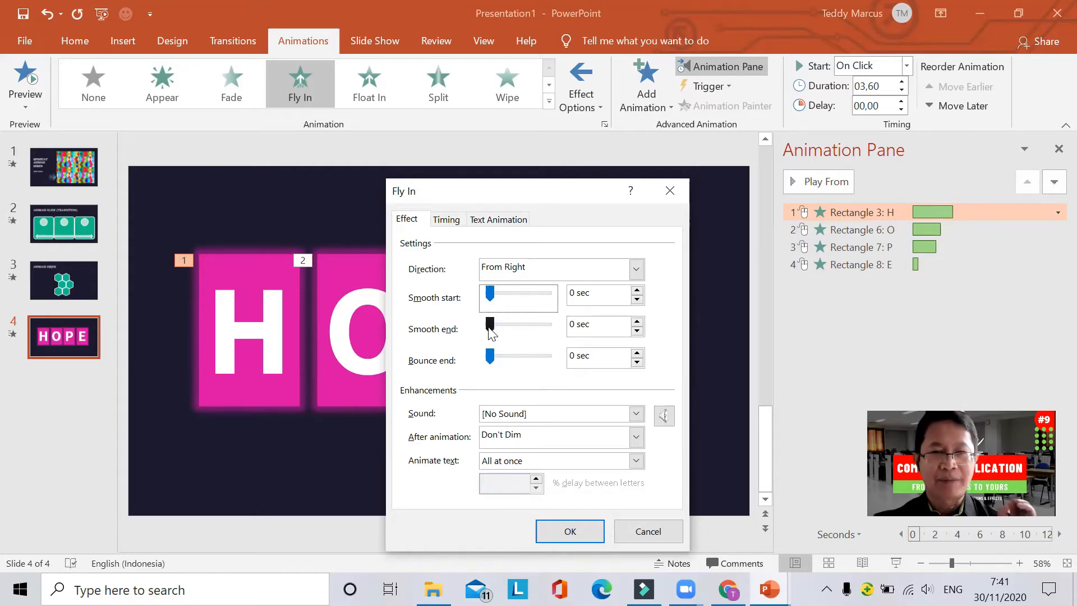
drag(489, 329, 505, 332)
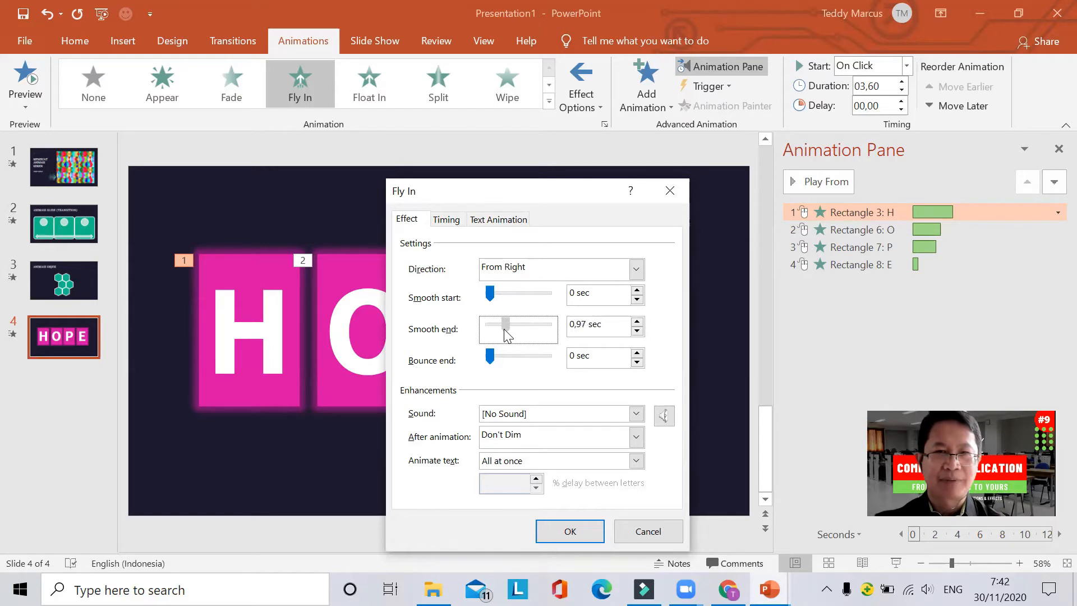
drag(505, 330, 506, 330)
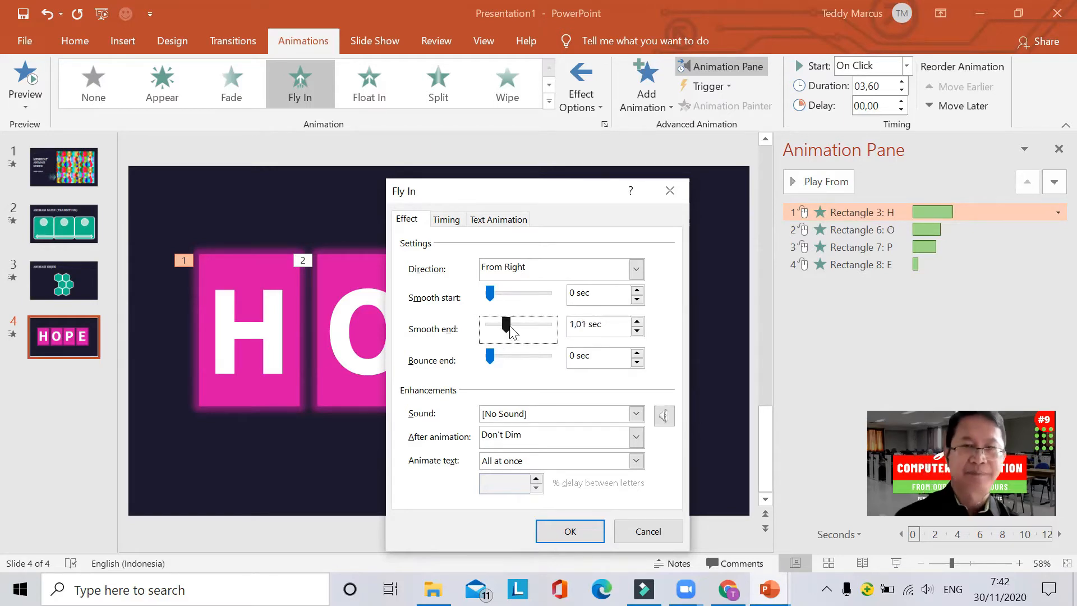
drag(508, 329, 481, 323)
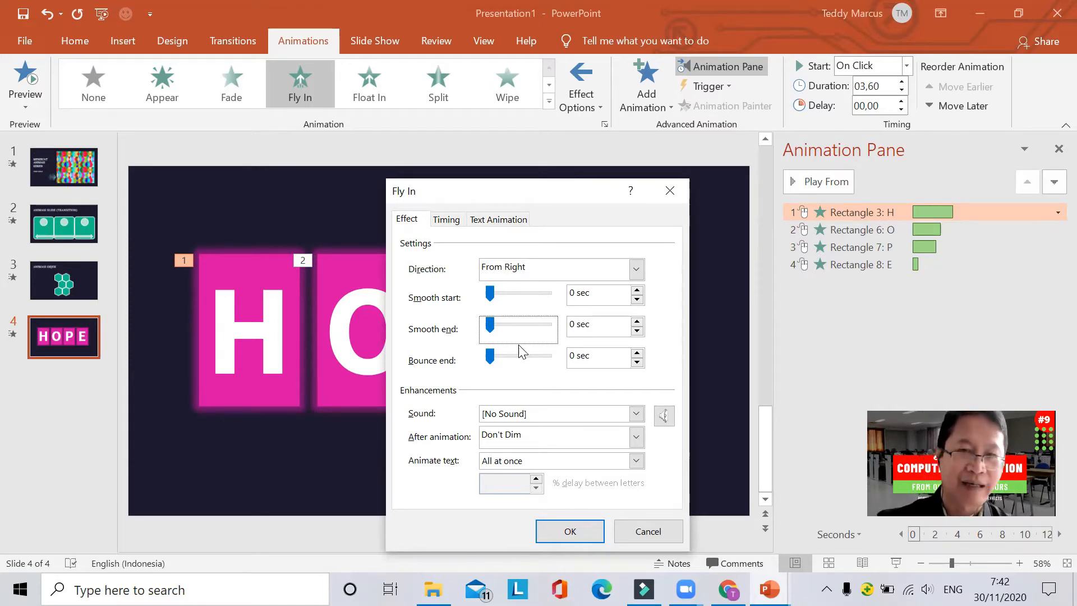
- Set the Bounce end of letter H's Fly In effect to 1,94 sec and shorten the animation's duration to 1,30 seconds
drag(491, 324, 512, 363)
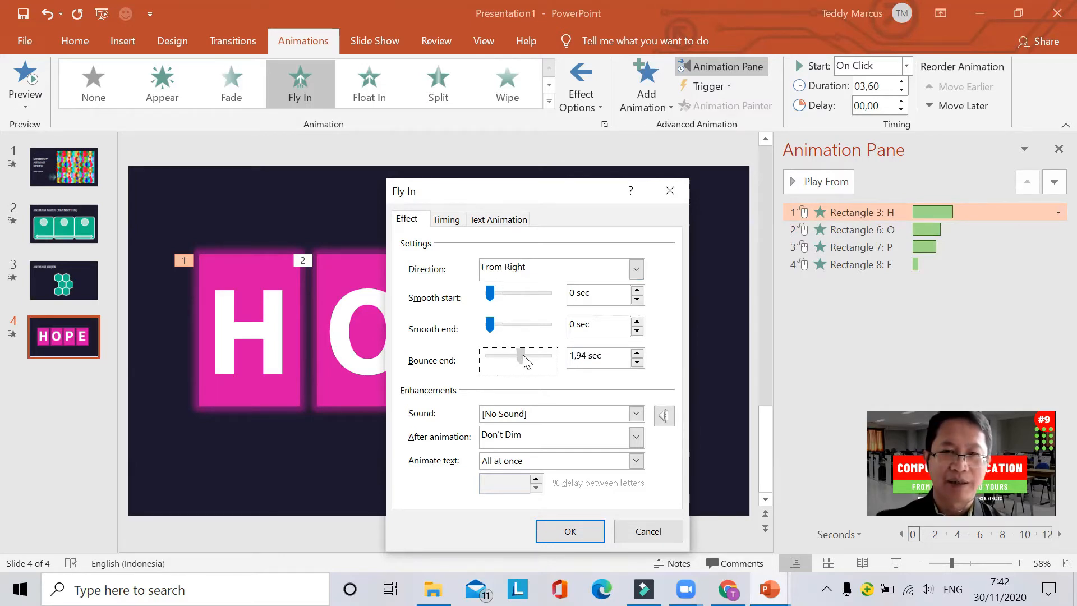
click(570, 537)
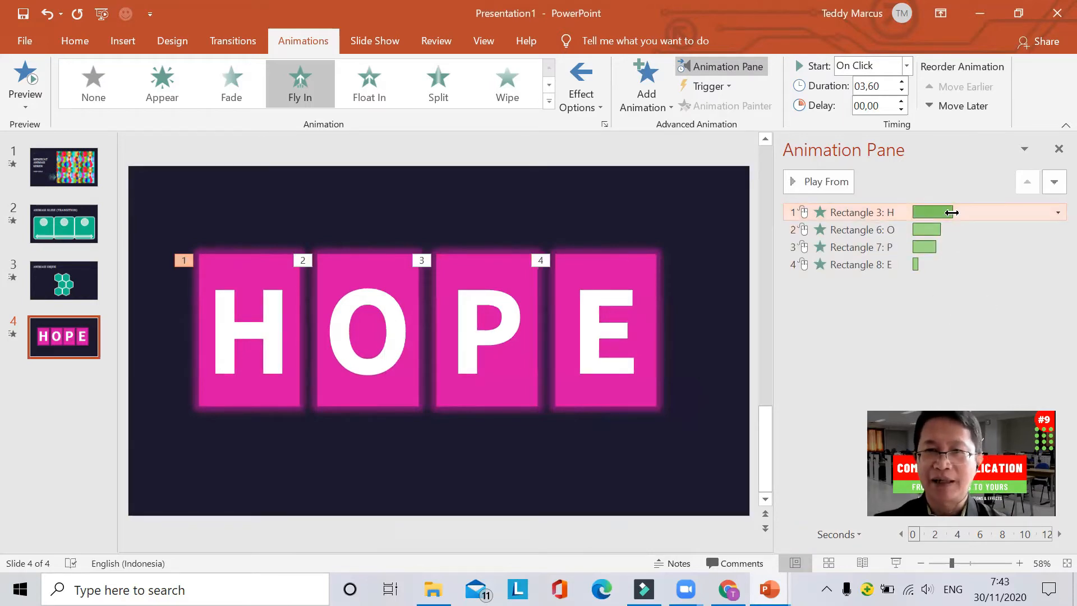
mouse_move(931, 212)
mouse_down()
mouse_move(941, 210)
mouse_move(925, 213)
mouse_up()
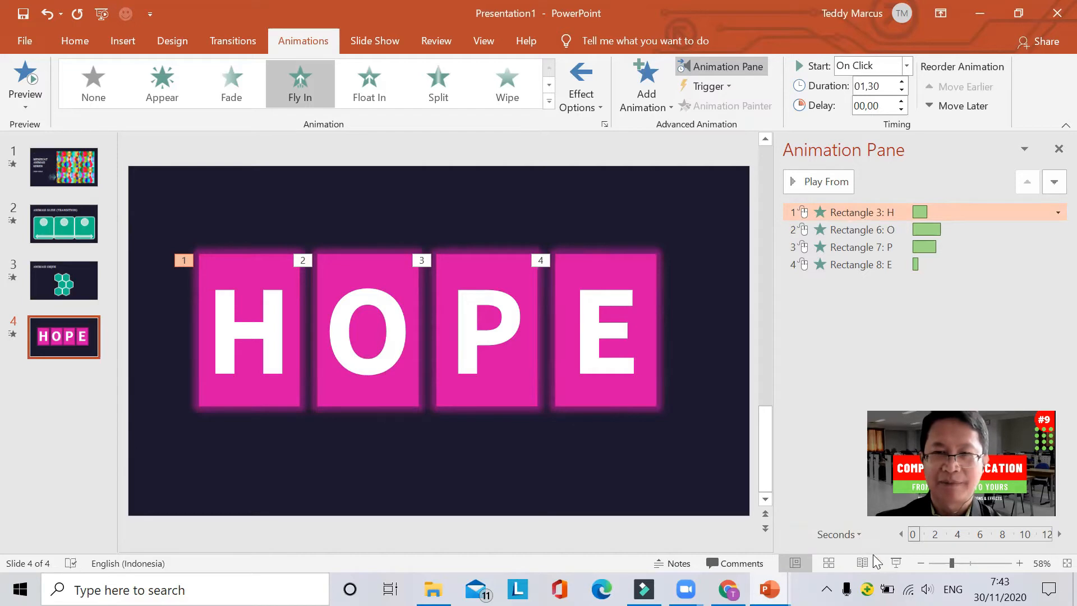
click(810, 182)
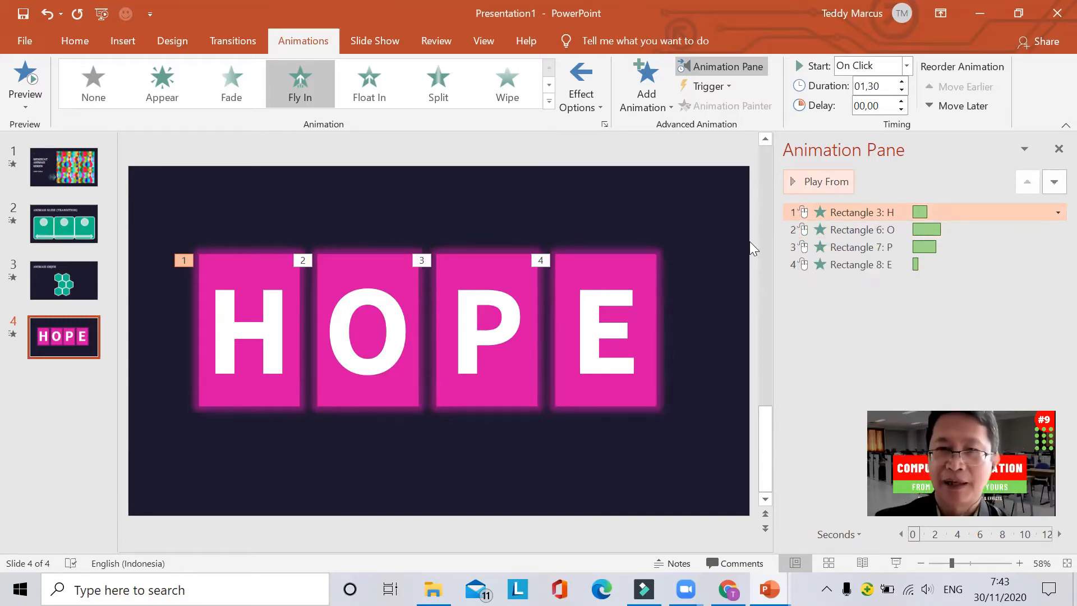
- Set letter H's Fly In effect to Hide on Next Mouse Click after the animation
right_click(956, 214)
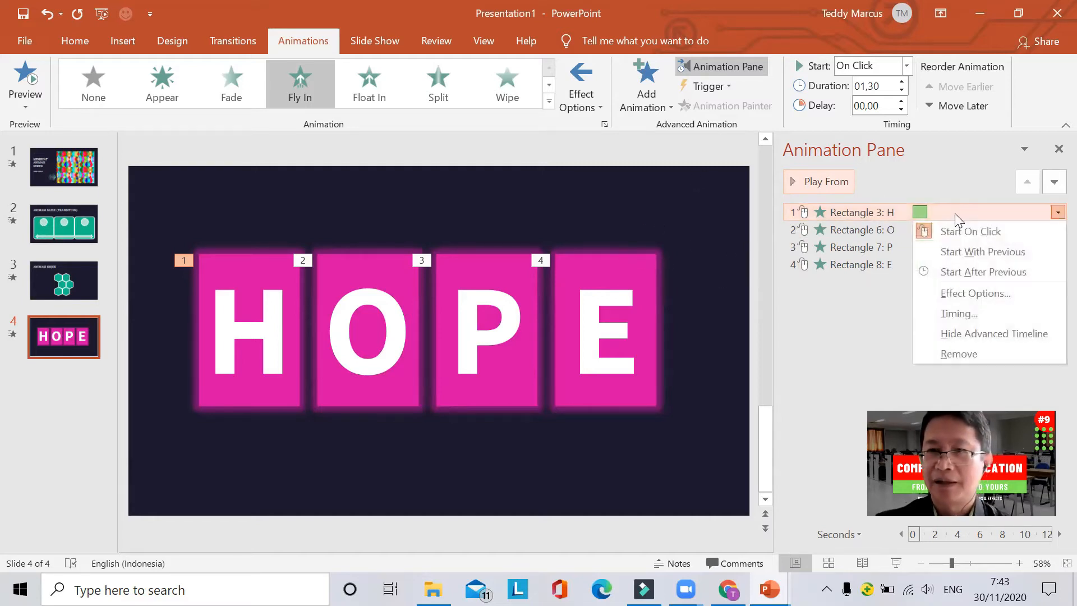
click(976, 293)
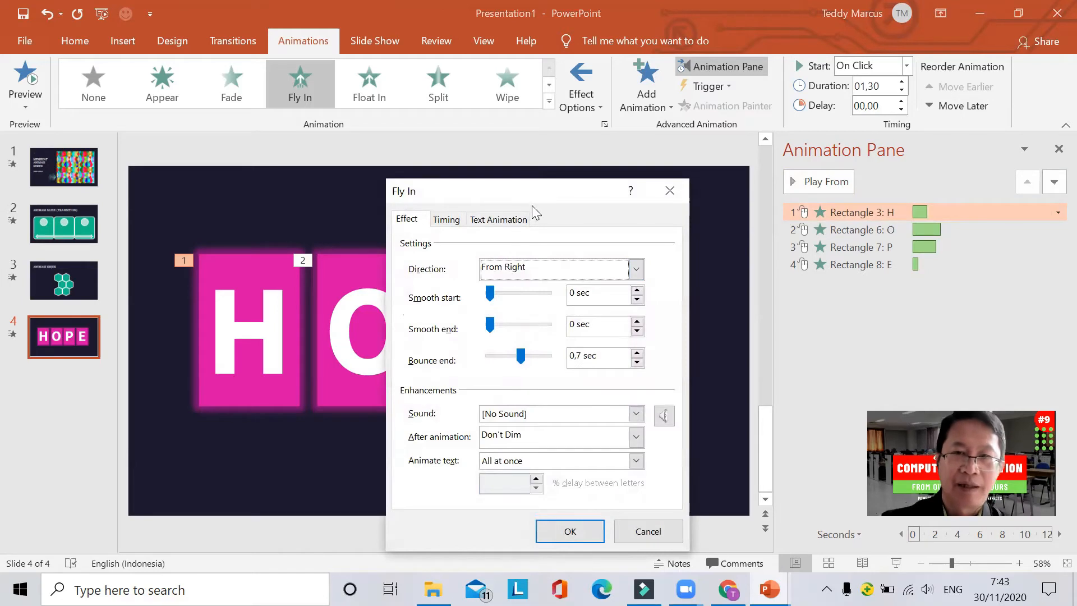
drag(535, 196, 537, 82)
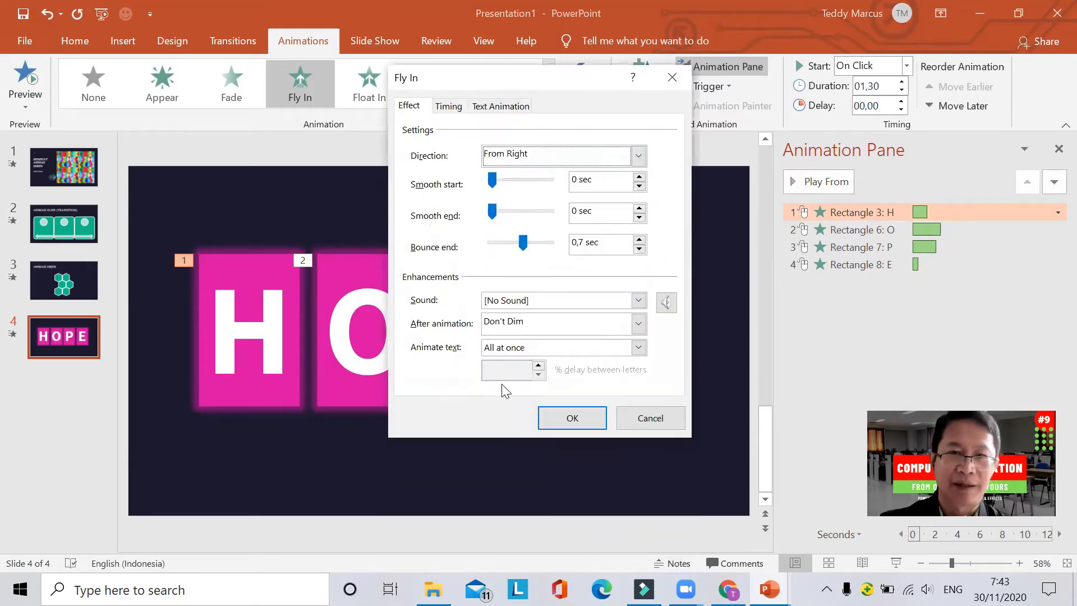
click(639, 324)
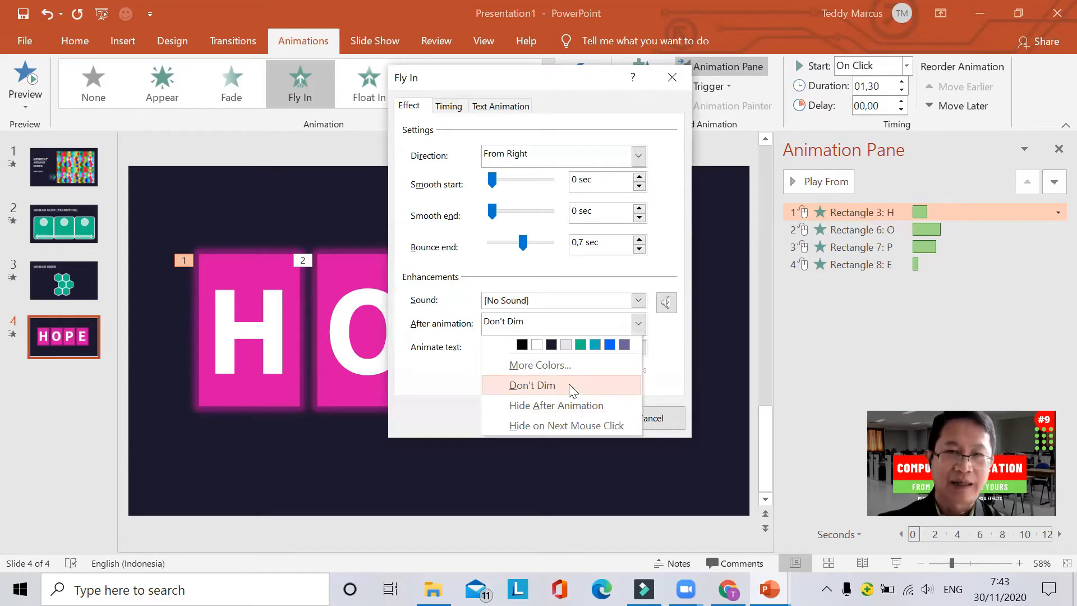
click(585, 426)
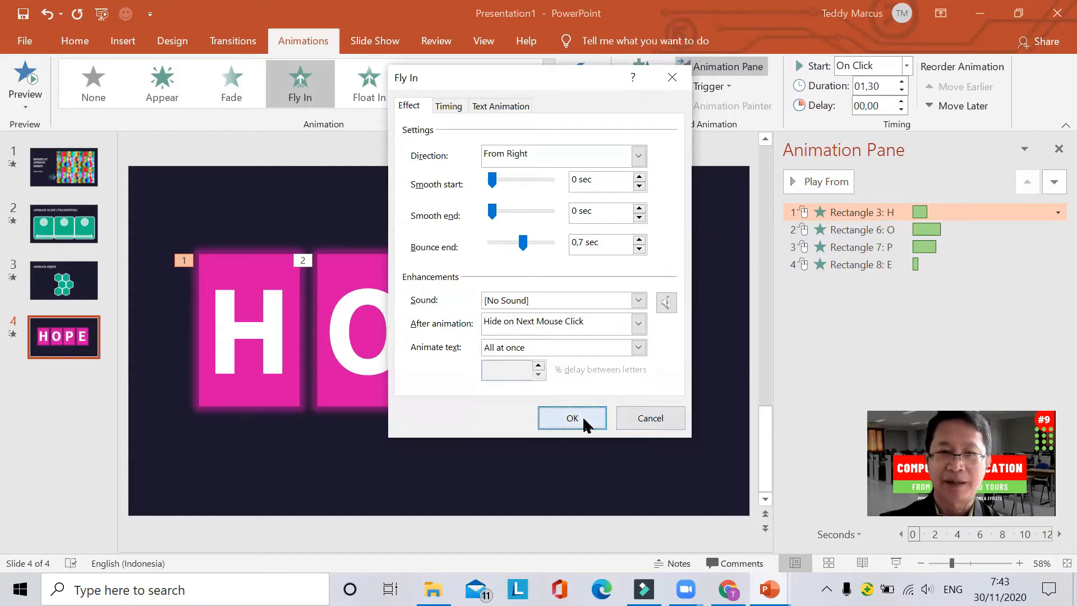
click(583, 416)
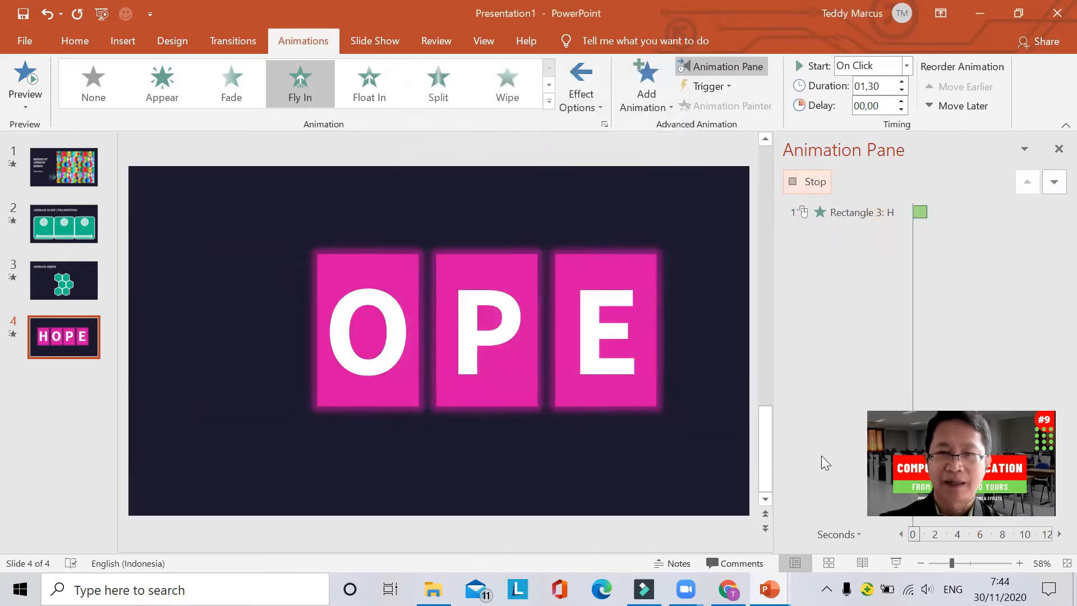
- Run the slide show from the current slide to check how letter H behaves after its animation, and exit the show
click(896, 562)
click(634, 337)
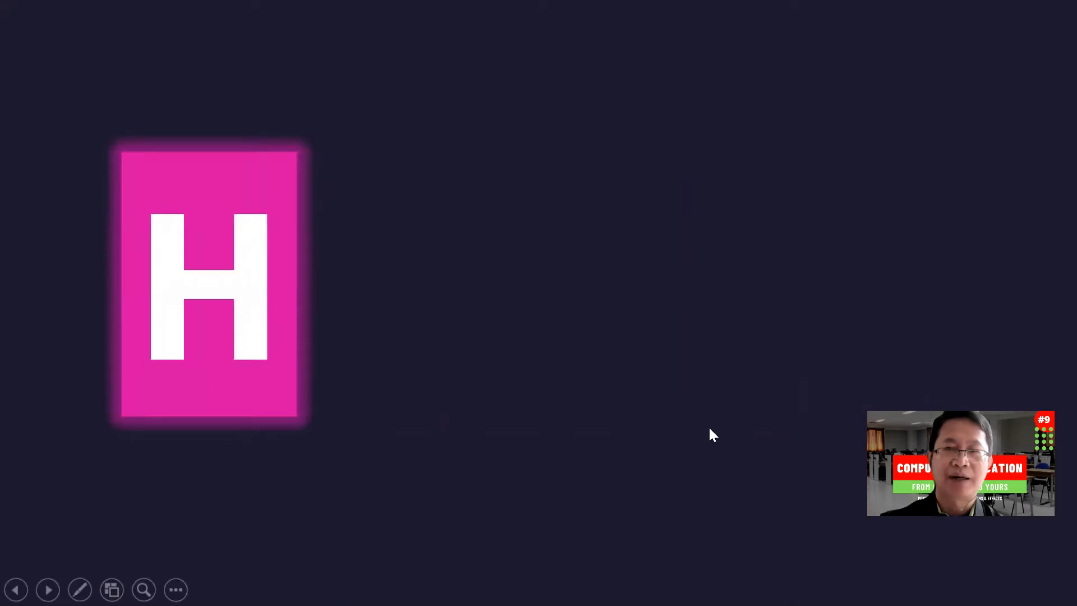
click(700, 438)
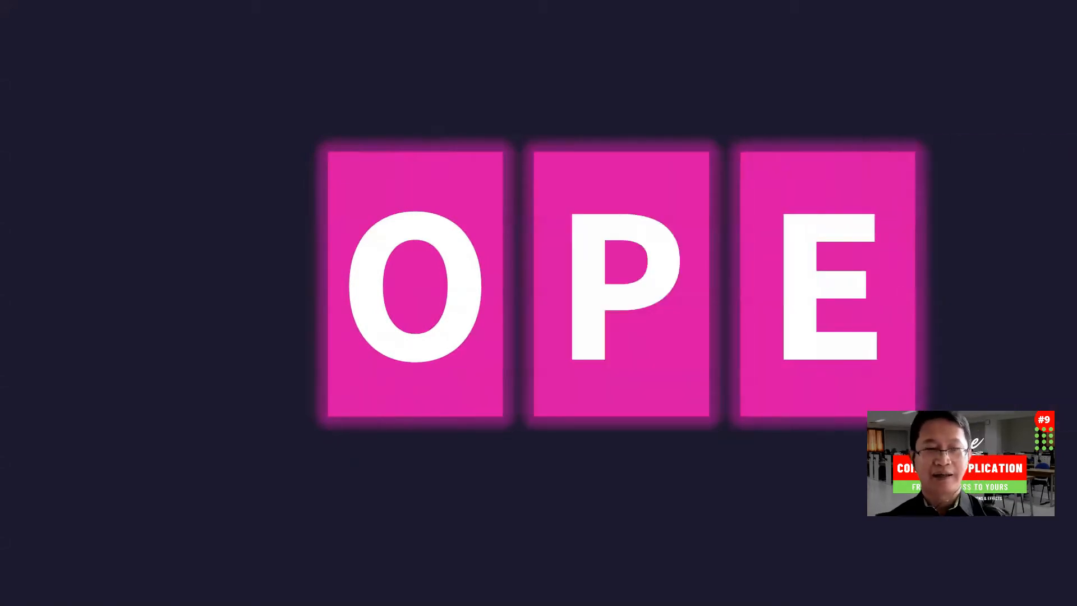
key(Escape)
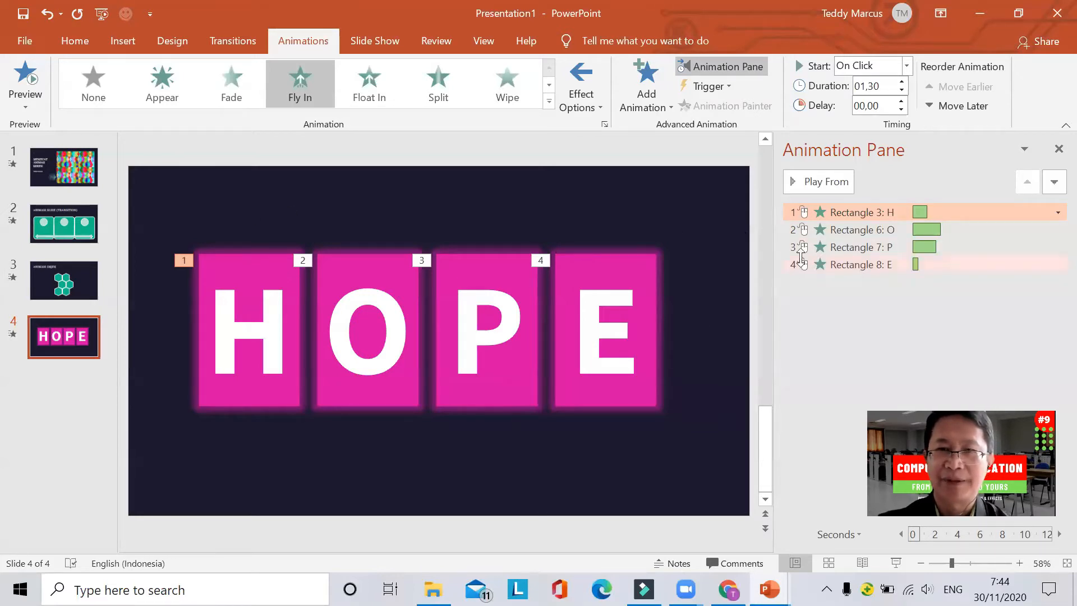
- Set letter H's after-animation behaviour to Don't Dim and keep its text animating All at once
click(1058, 212)
click(948, 294)
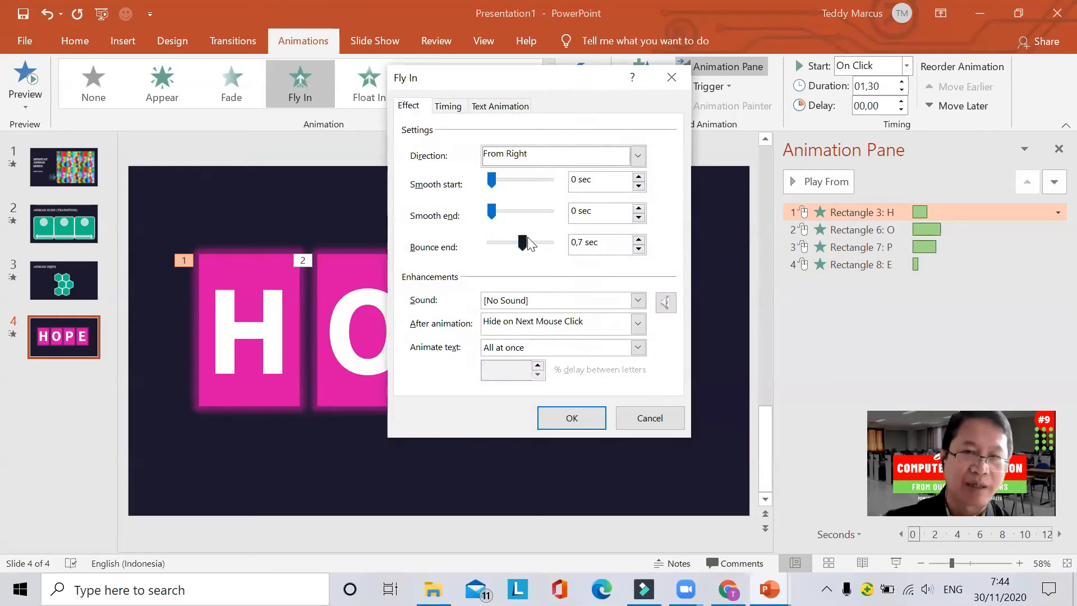
click(638, 323)
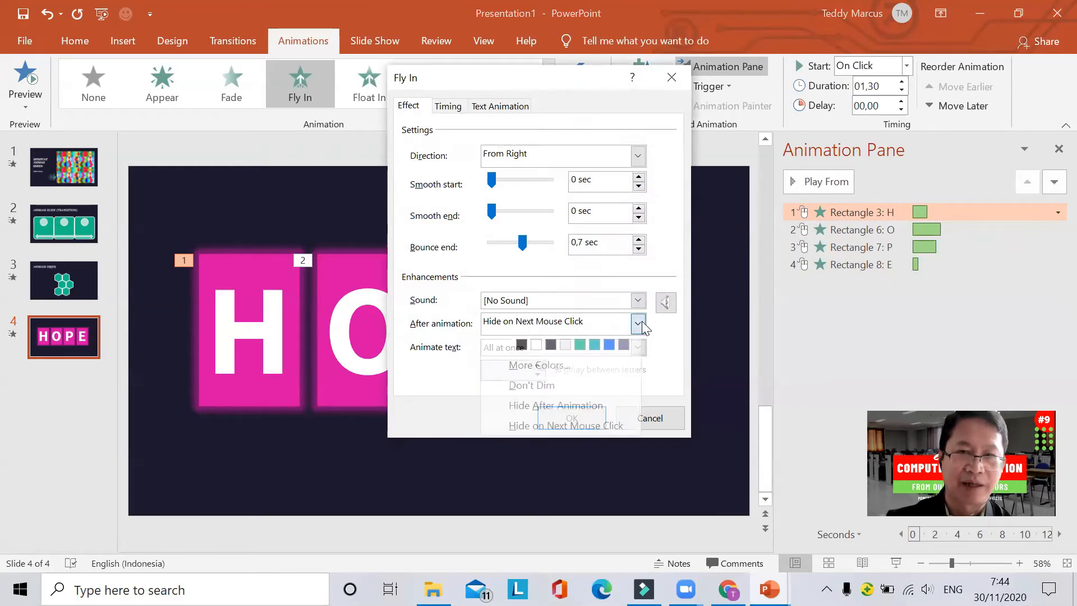
click(563, 386)
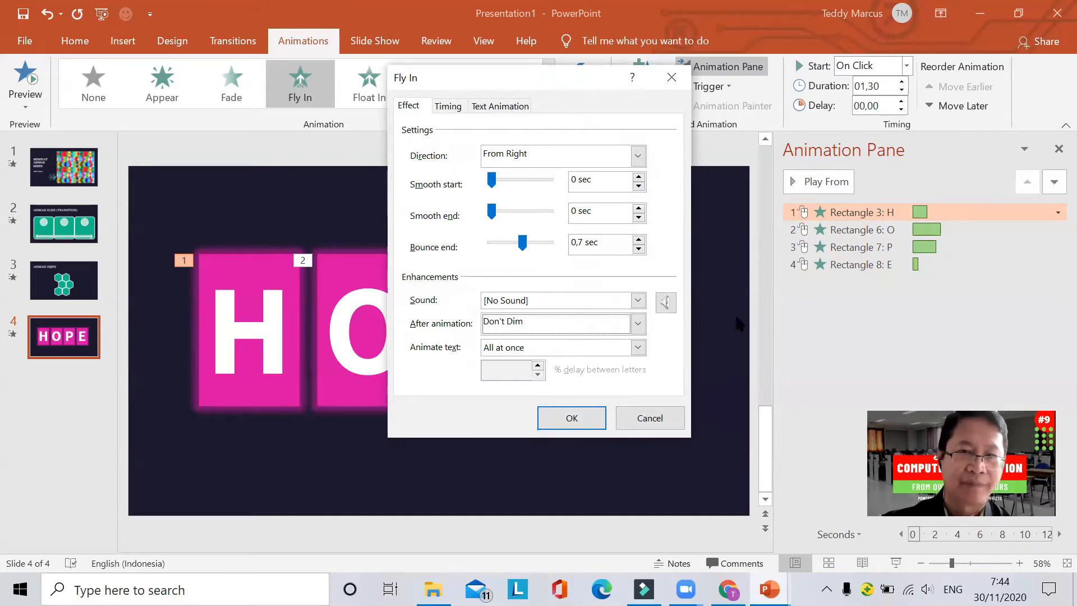
click(639, 347)
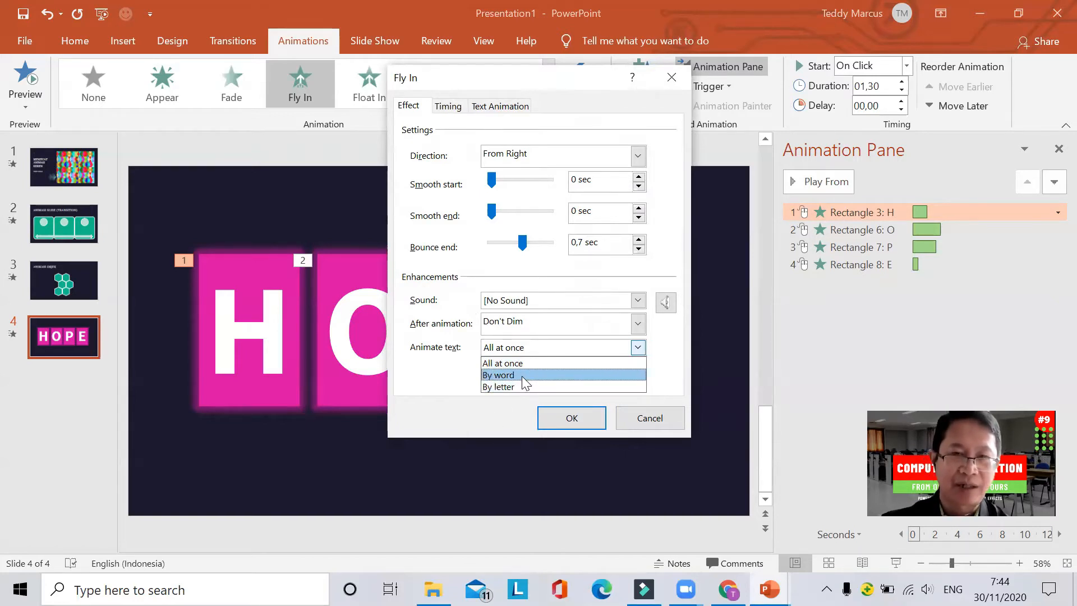
click(648, 421)
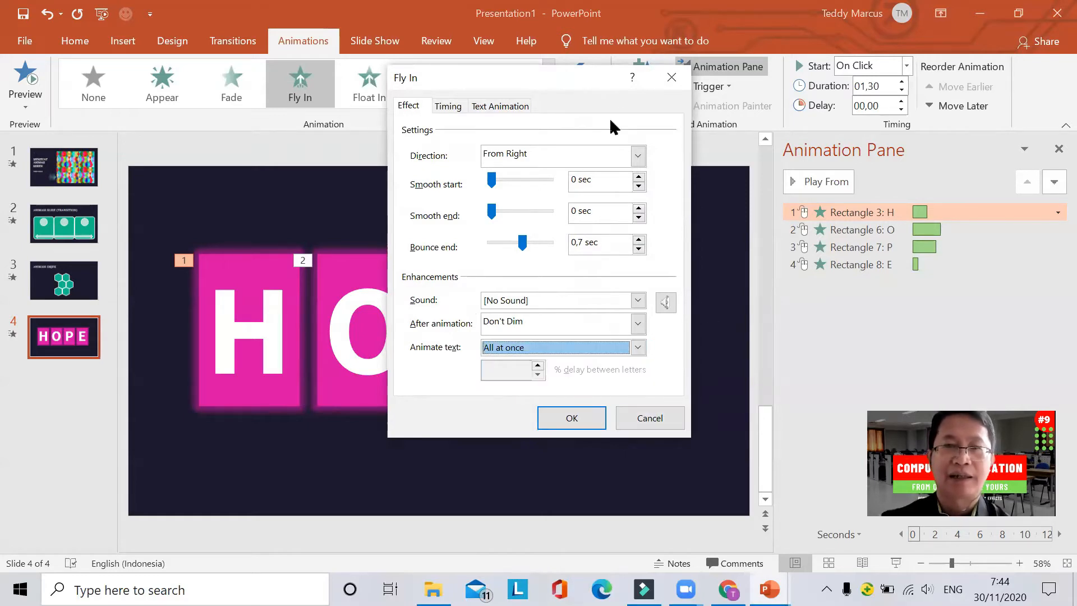
- Set the start timing of letter H's Fly In animation to After Previous
click(448, 106)
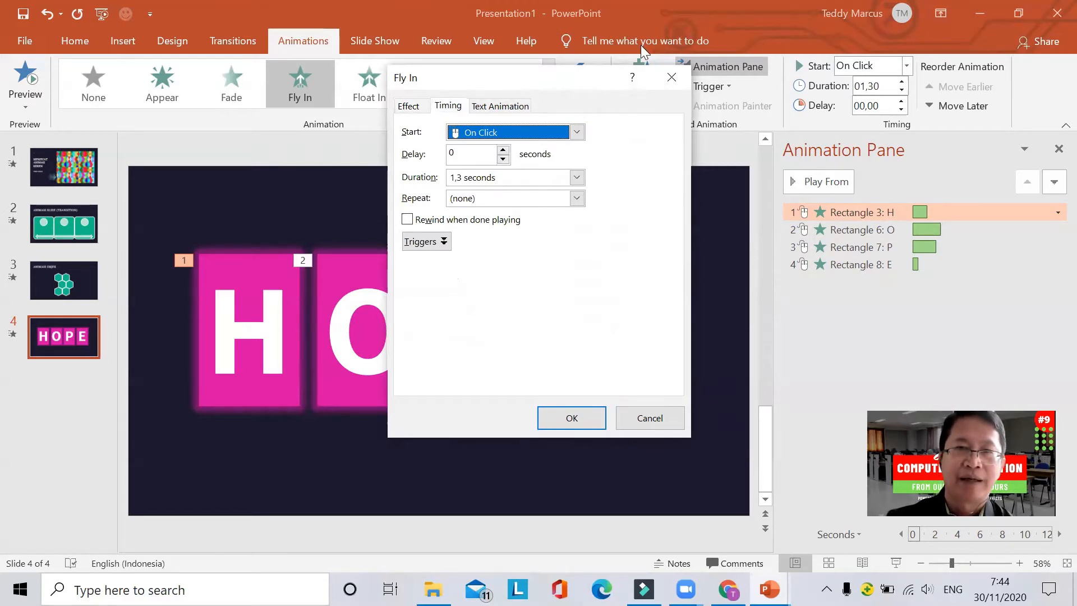
click(577, 132)
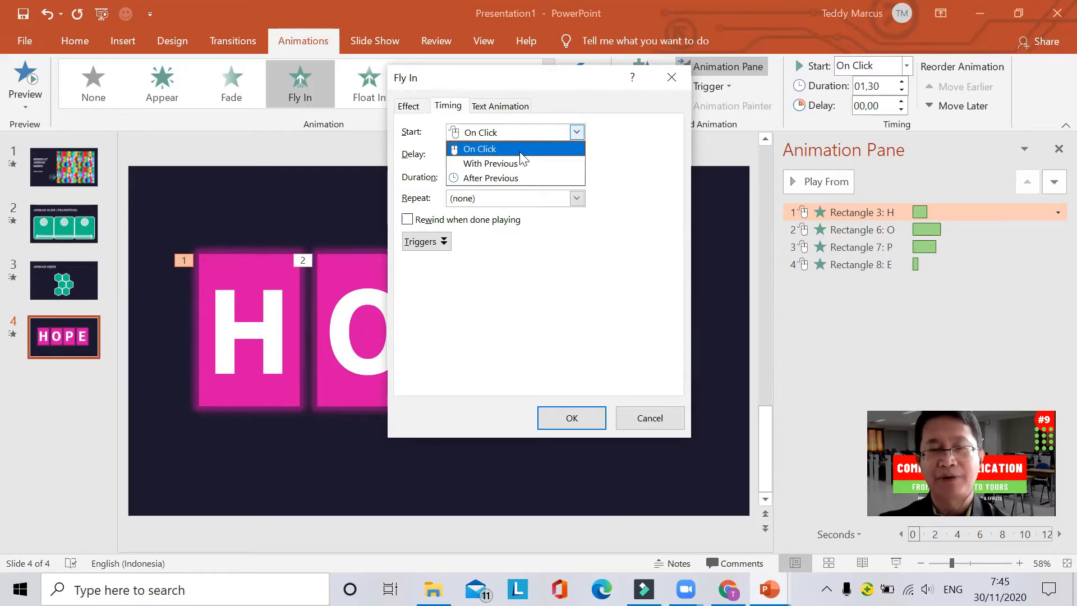
click(494, 169)
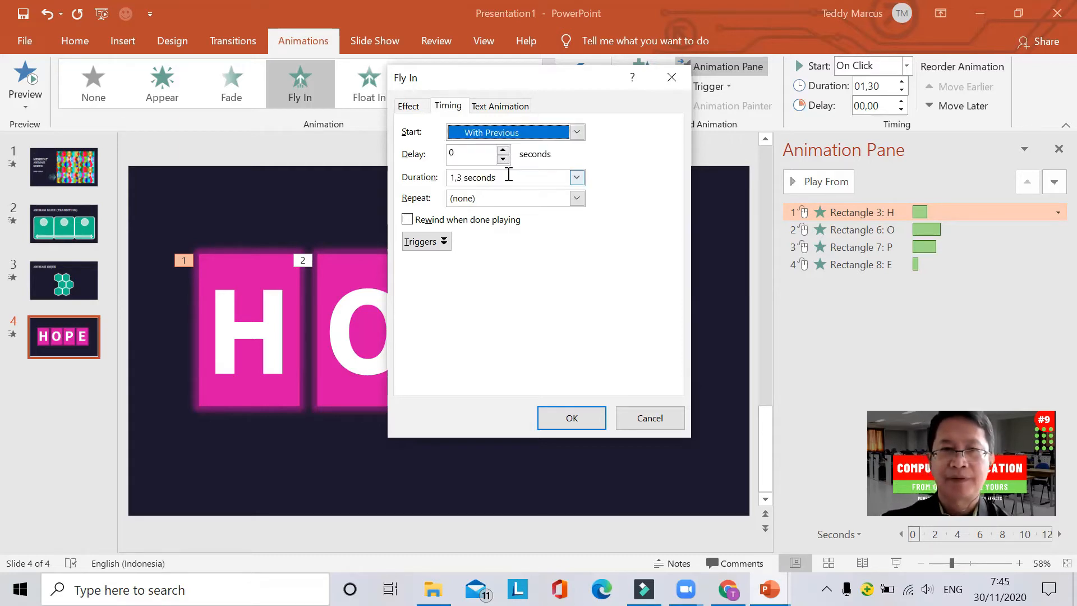
click(571, 135)
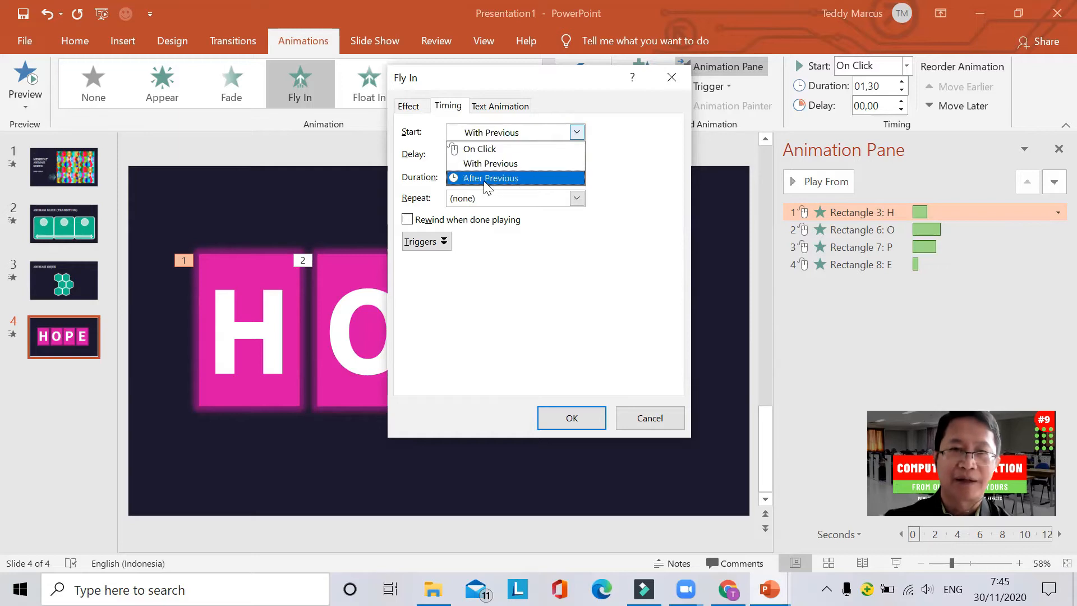
click(486, 176)
click(576, 133)
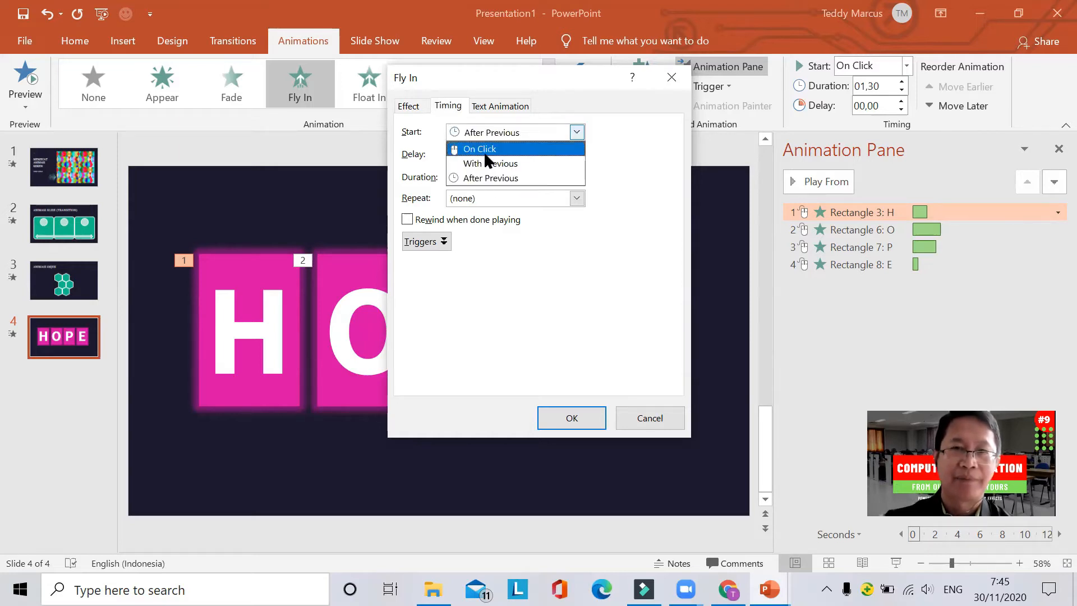
click(477, 162)
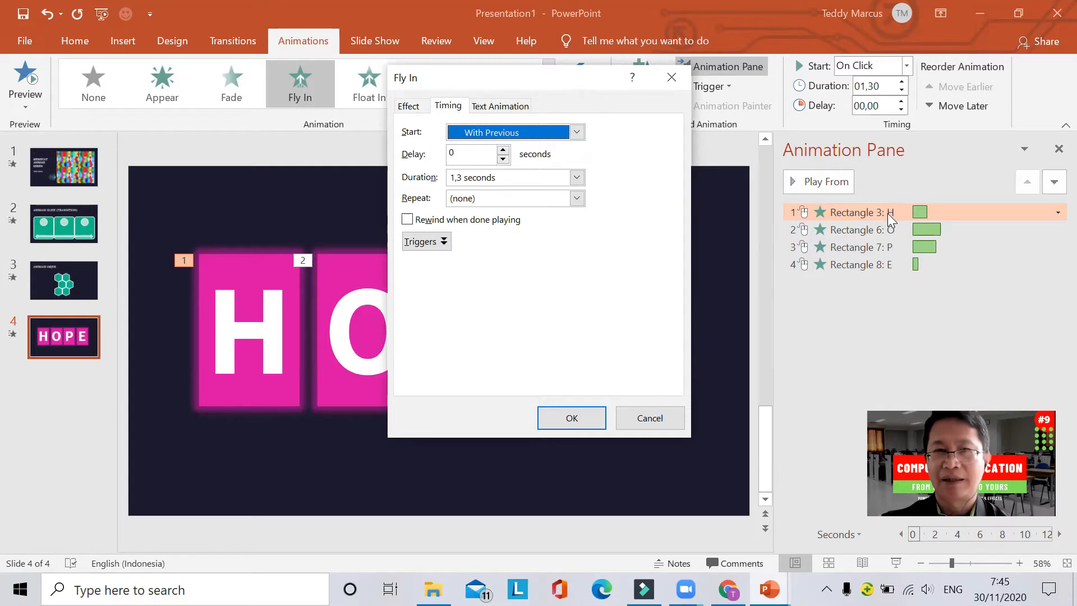
click(578, 133)
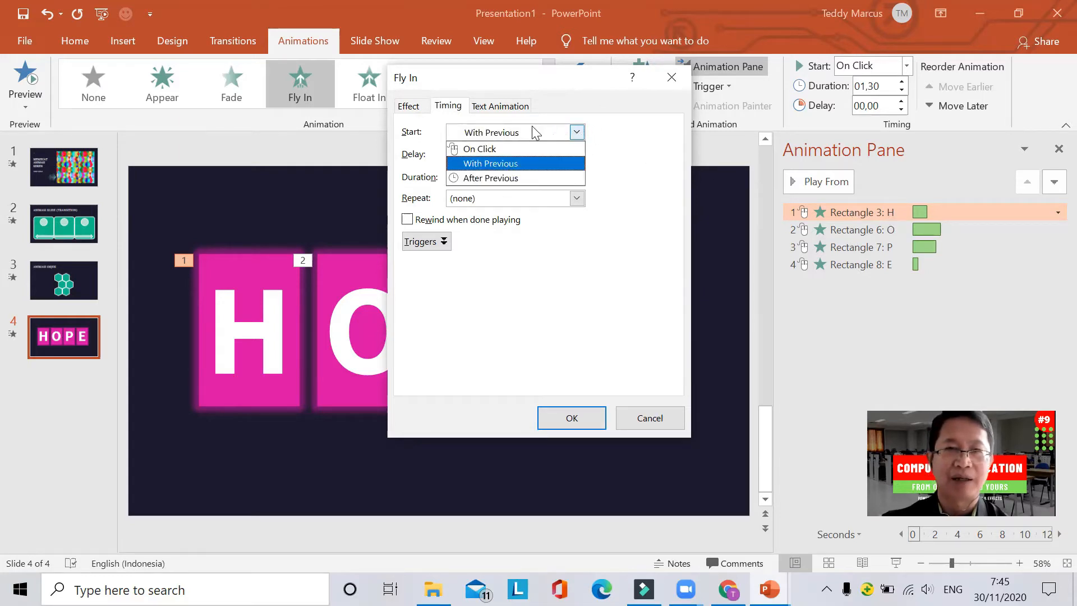
click(495, 178)
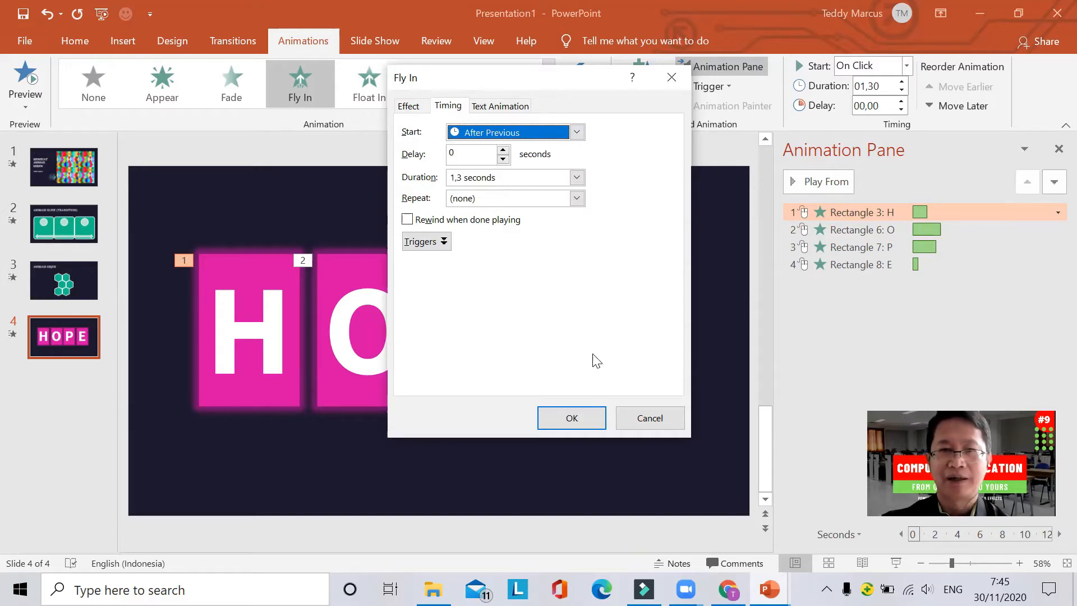
click(577, 418)
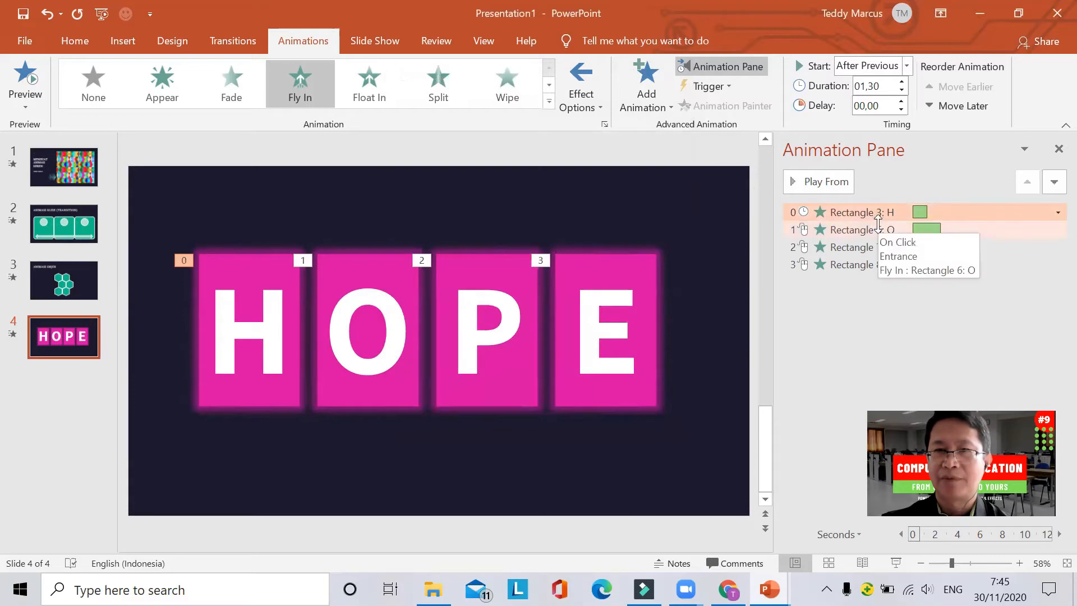
- Open the animation options for letter O's Fly In effect
click(878, 230)
click(1059, 230)
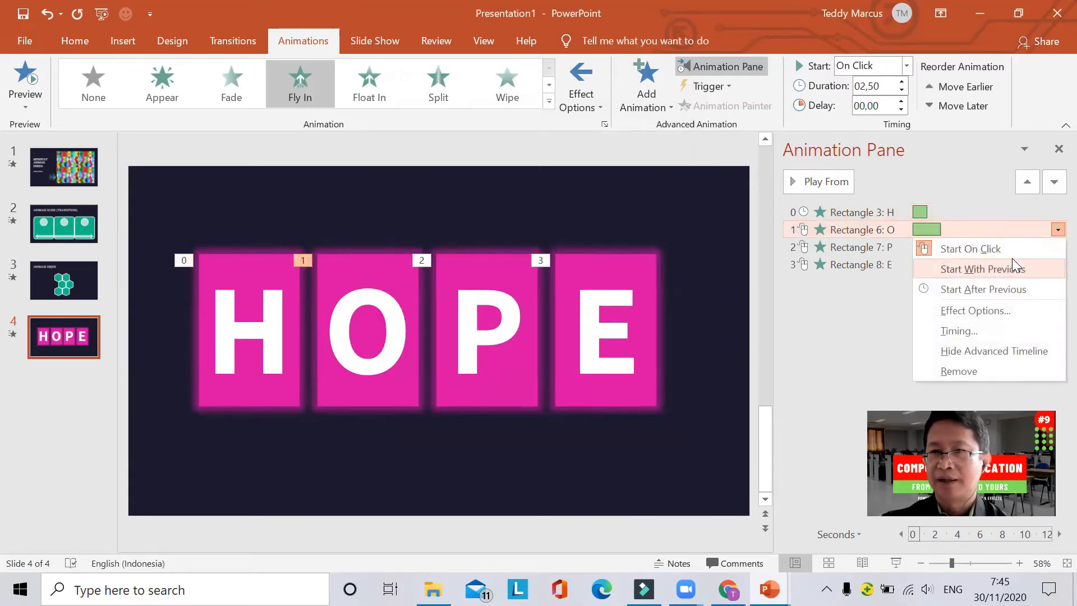